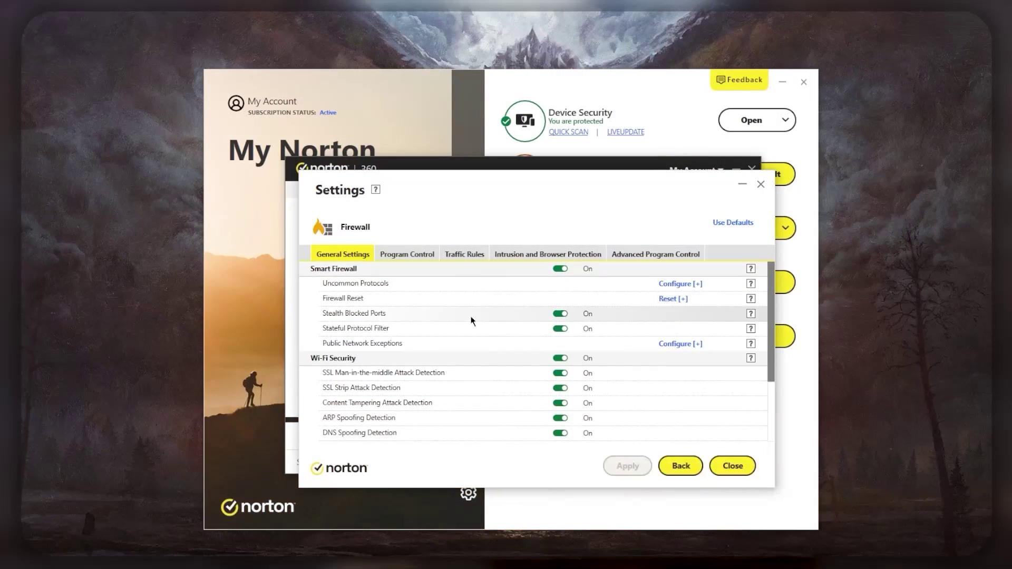
scroll(472, 320, down, 4)
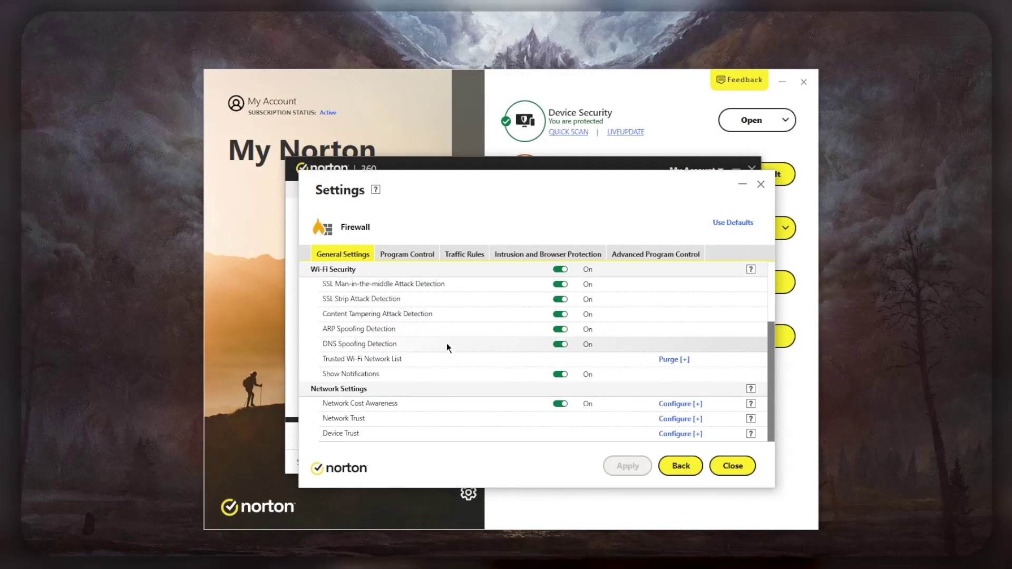
scroll(419, 408, up, 4)
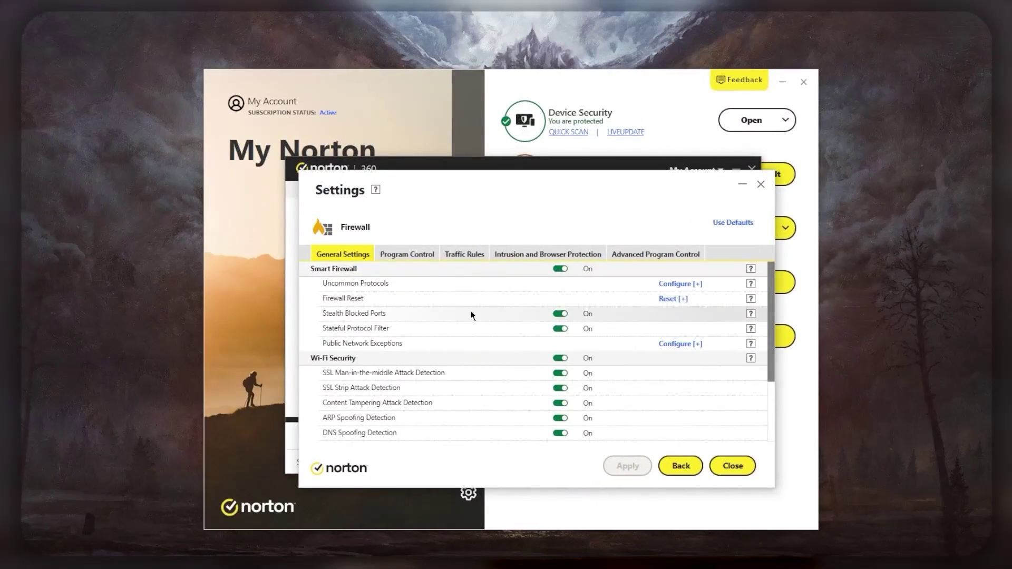
scroll(472, 315, down, 3)
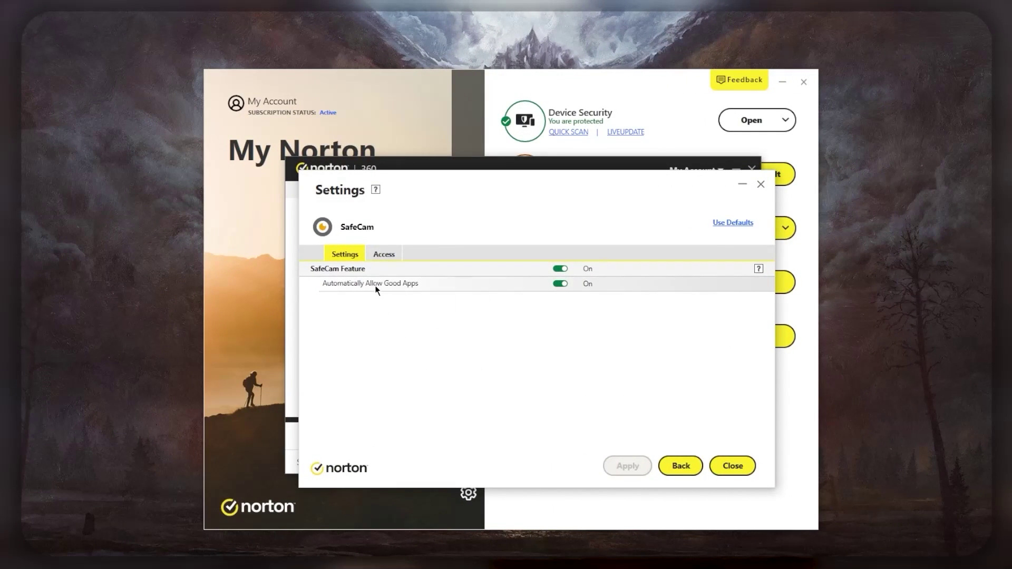
Step: View SafeCam's Access list of programs allowed to use the webcam
click(388, 254)
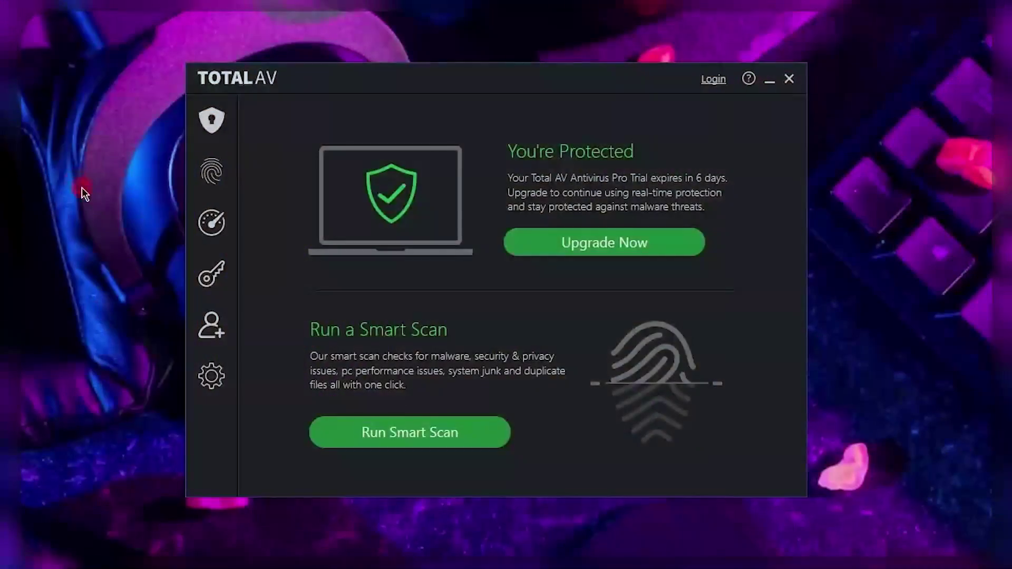
Step: Browse TotalAV's Malware Protection and Internet Security groups, then open System Tune Up tools
click(210, 121)
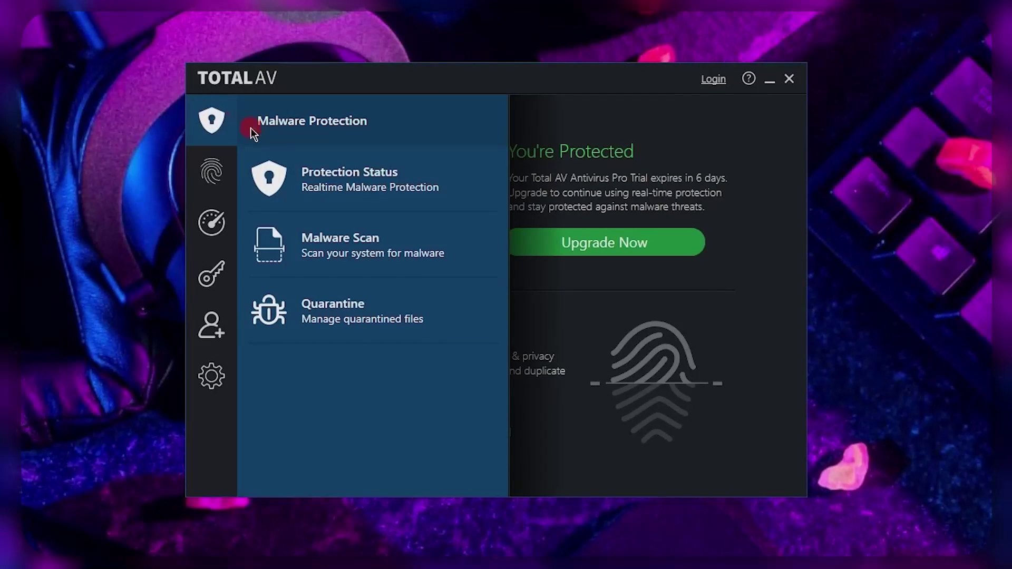
click(210, 169)
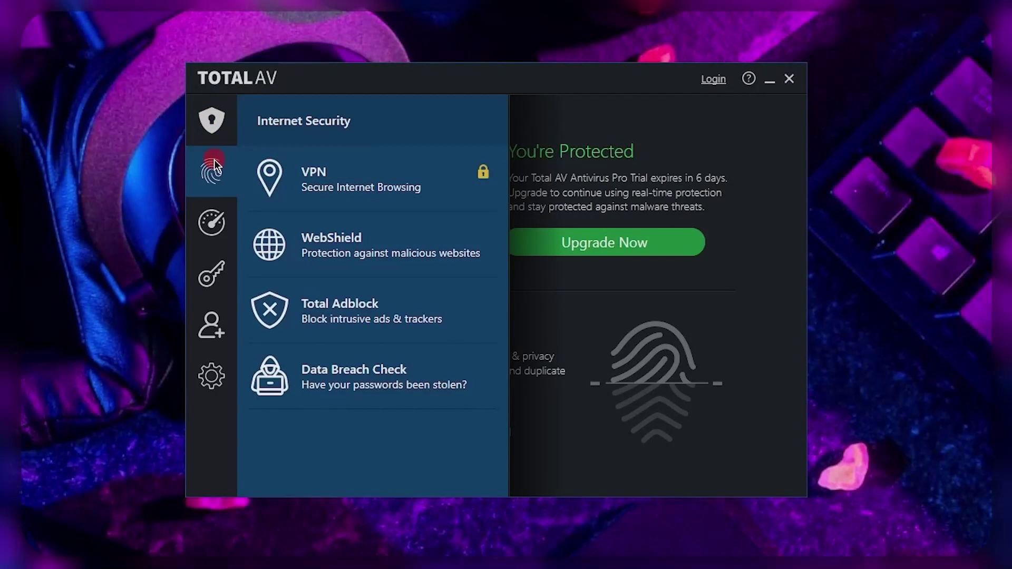
click(211, 119)
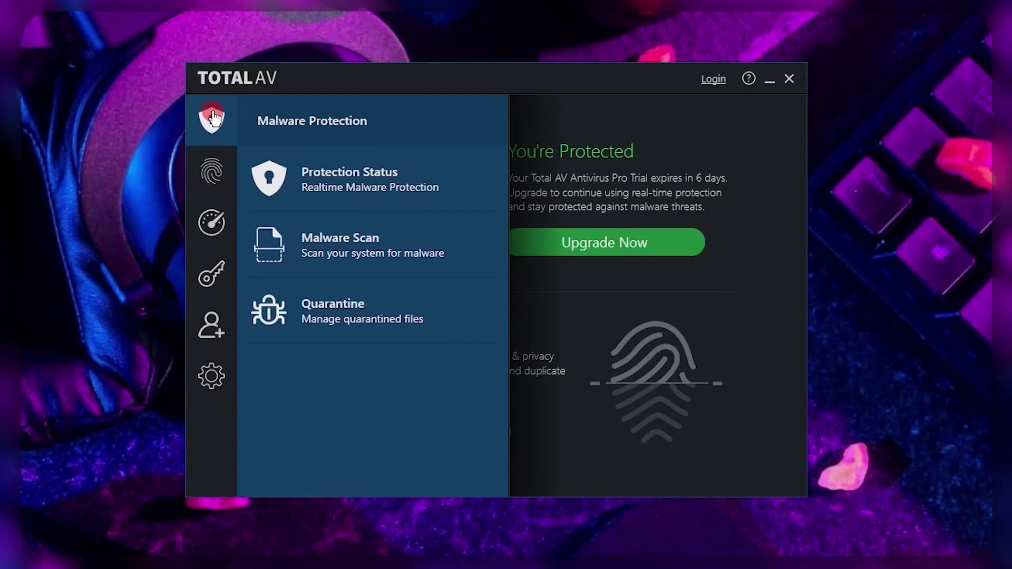
click(565, 112)
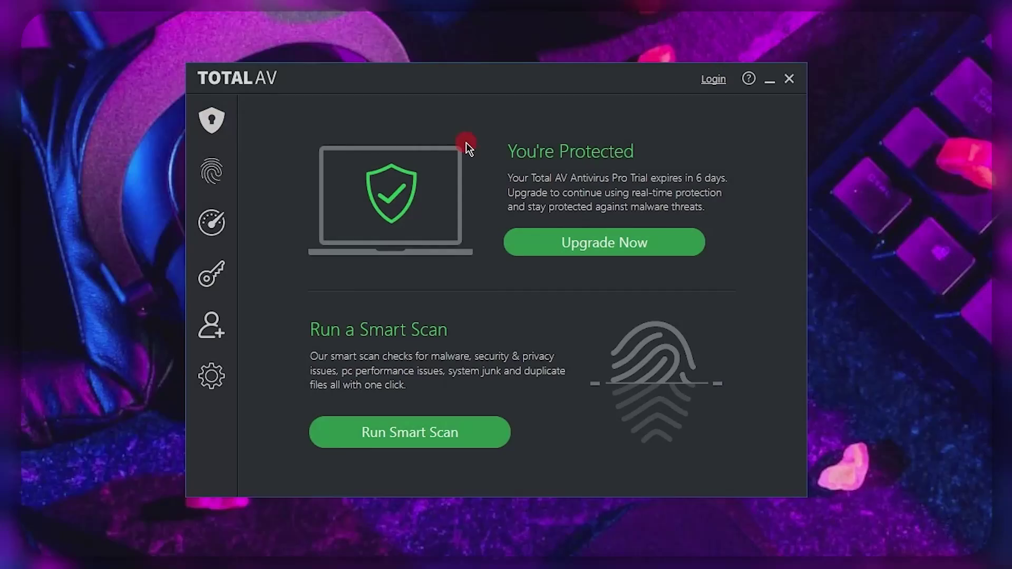
click(212, 221)
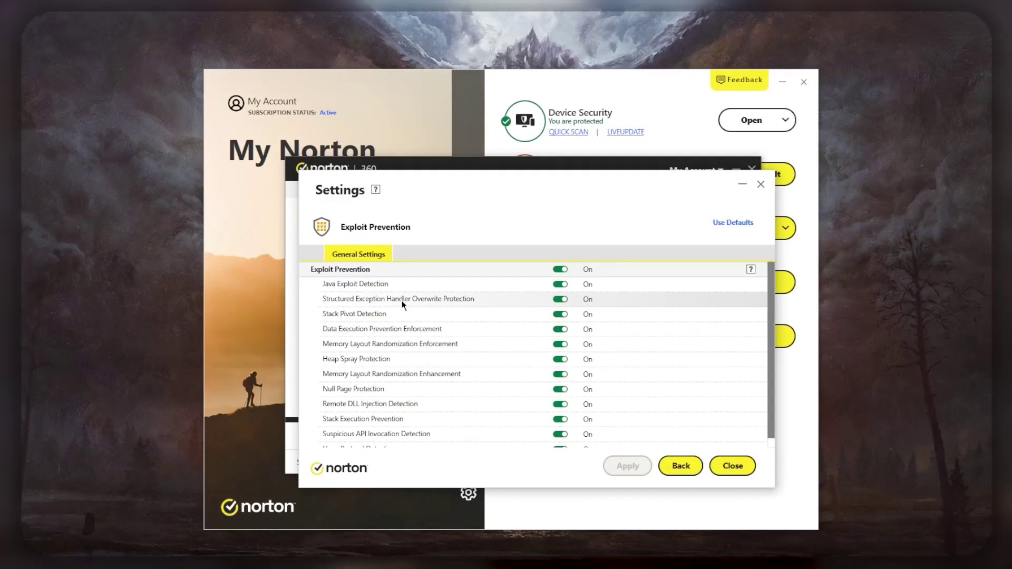
scroll(366, 283, down, 1)
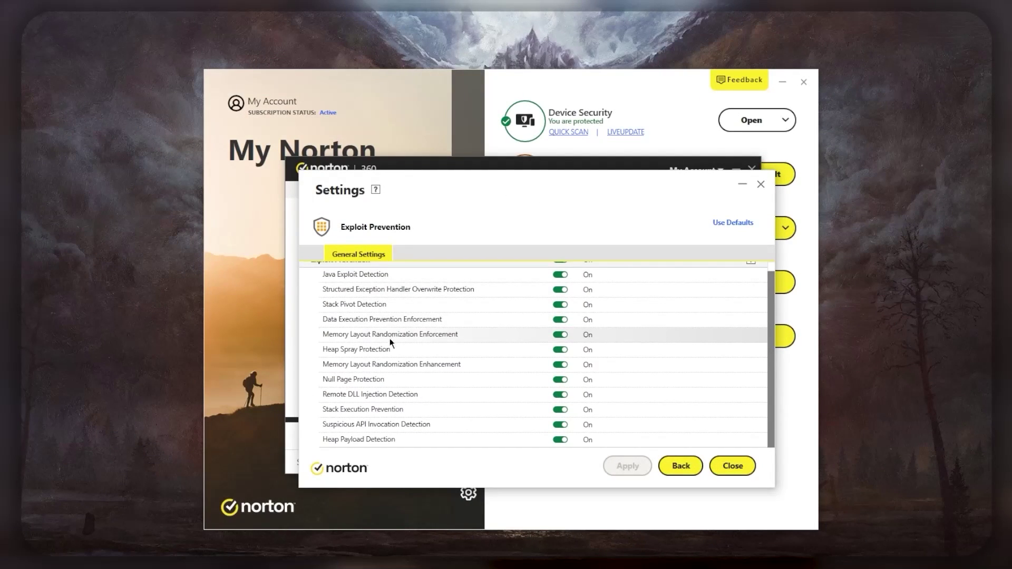
scroll(378, 437, up, 1)
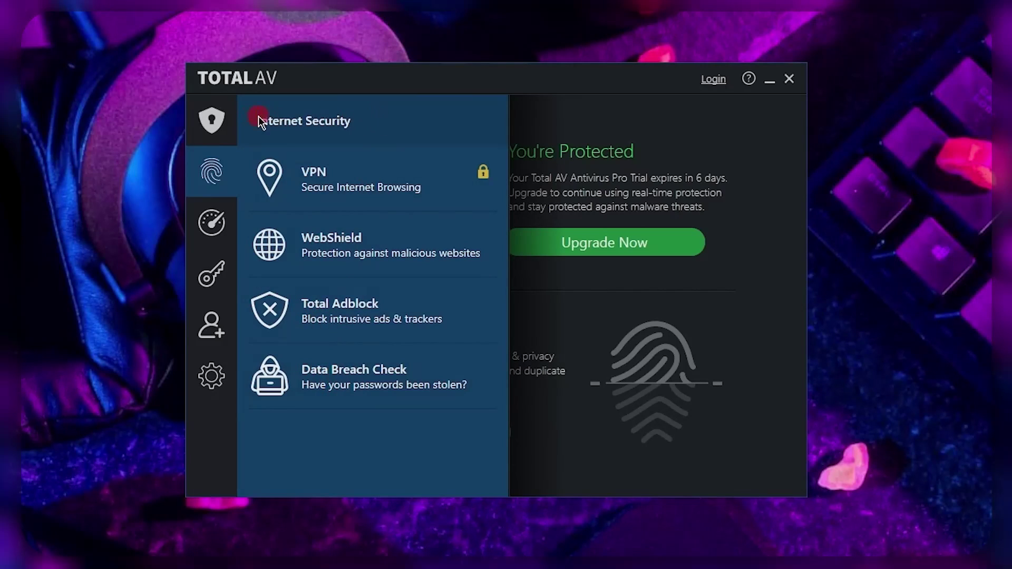
mouse_move(211, 223)
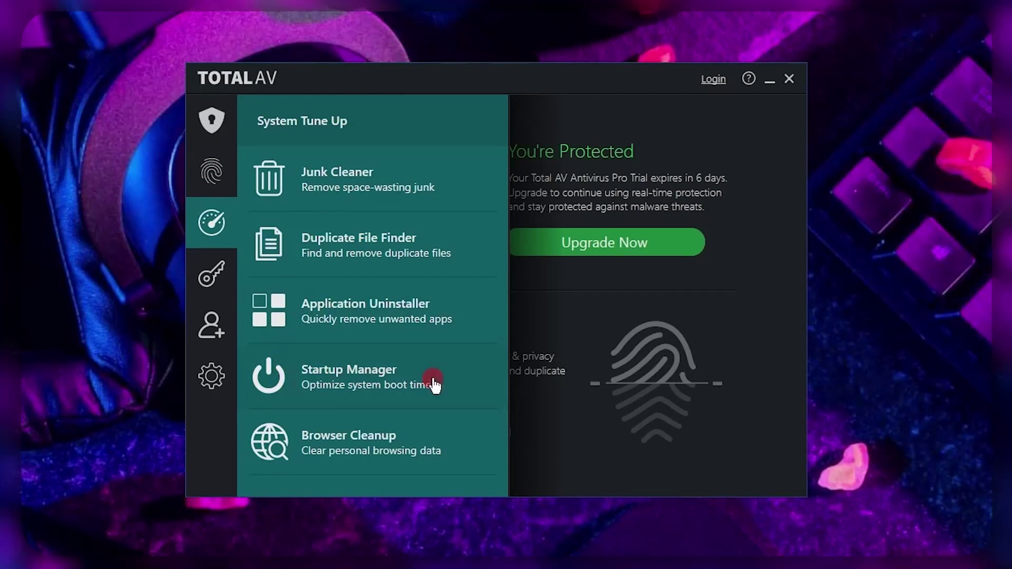
Step: Open TotalAV's Password Vault from the key icon in the sidebar
click(214, 273)
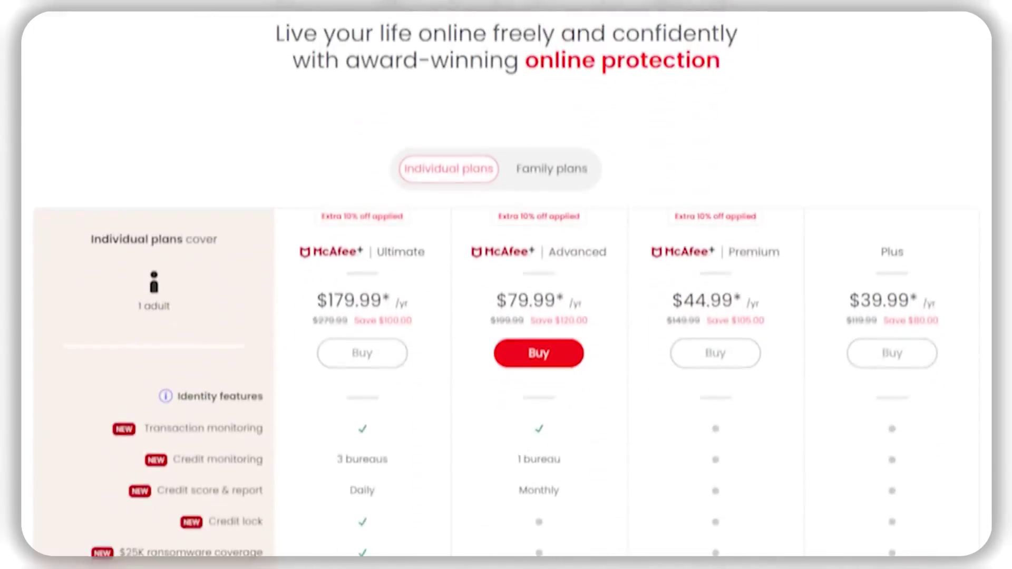
scroll(507, 316, down, 8)
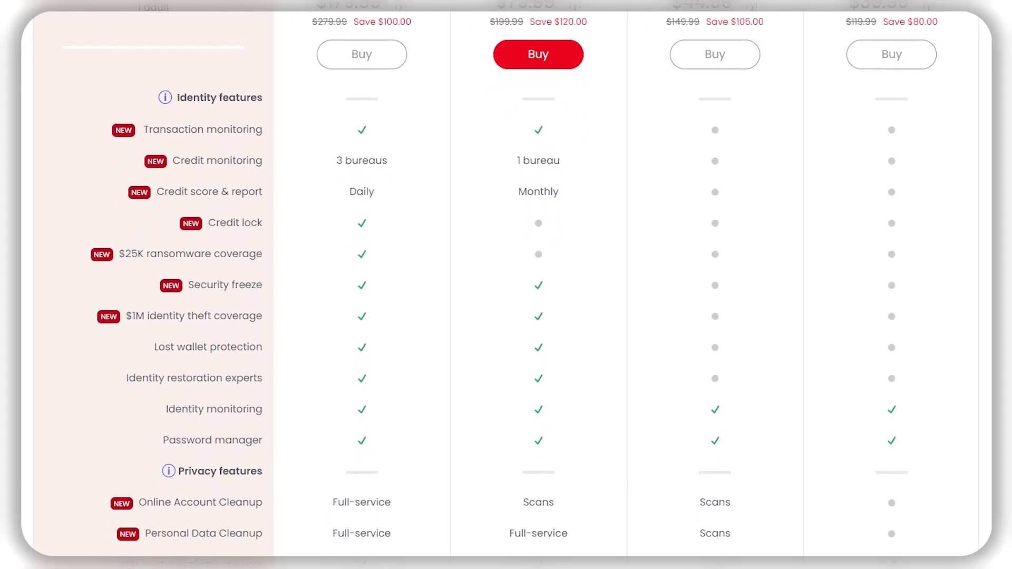
scroll(506, 316, down, 3)
scroll(506, 317, down, 3)
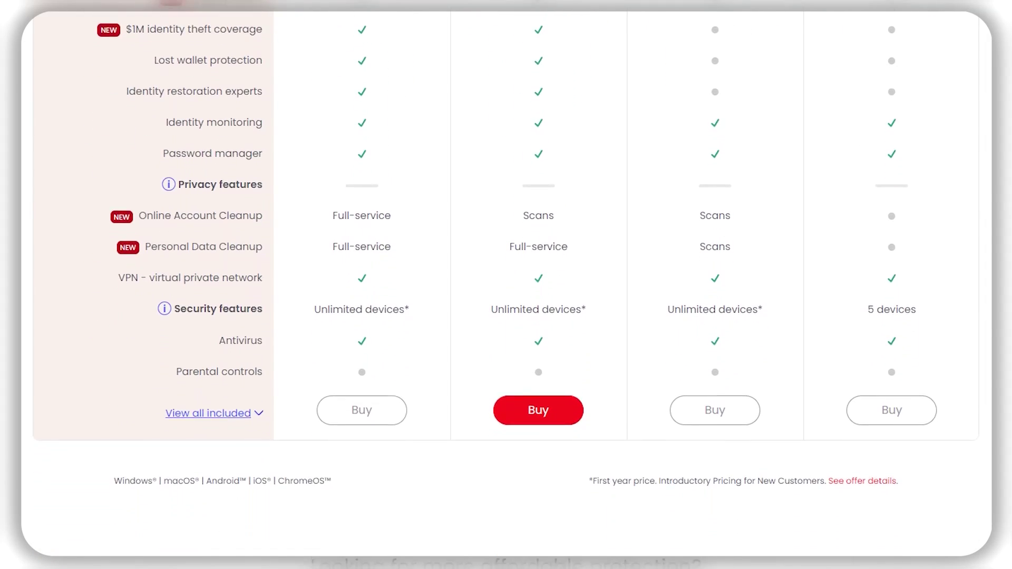
scroll(507, 316, down, 2)
scroll(506, 316, down, 2)
scroll(507, 317, down, 2)
scroll(506, 316, down, 2)
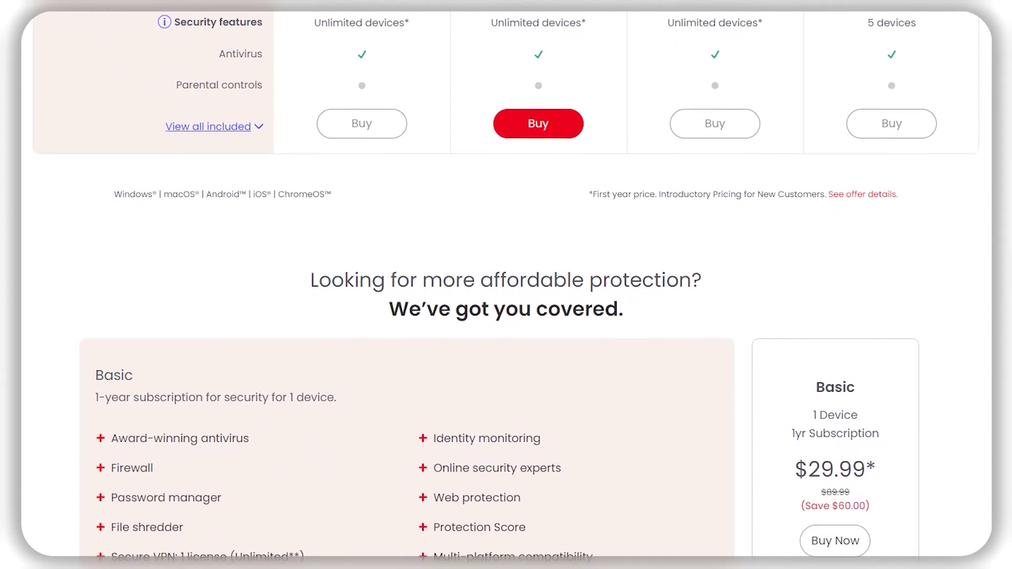
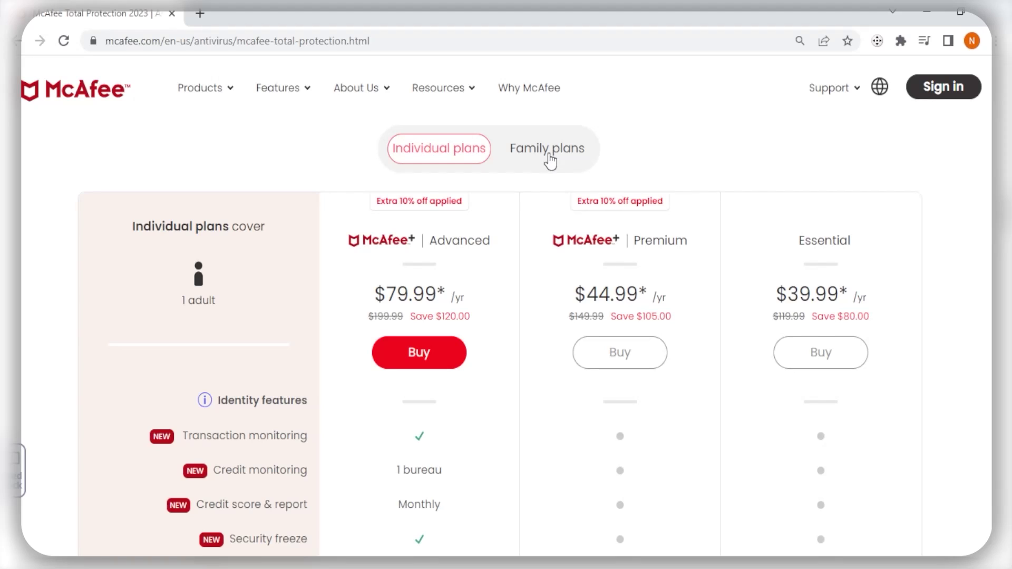
Step: Show the Family plans pricing in the McAfee Total Protection table
click(550, 157)
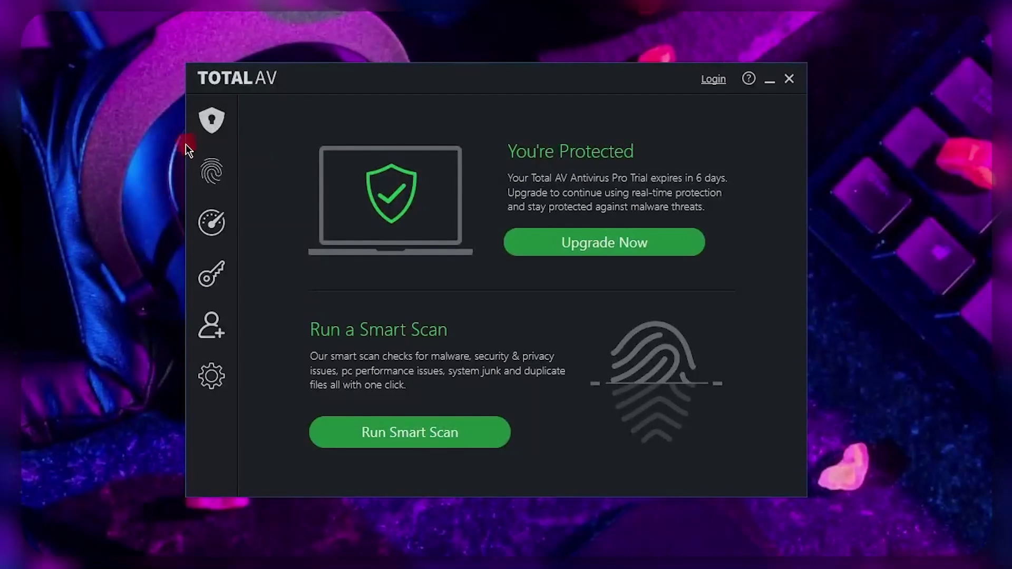
Step: Open Total AV's Malware Protection menu, check Internet Security briefly, then return
click(208, 119)
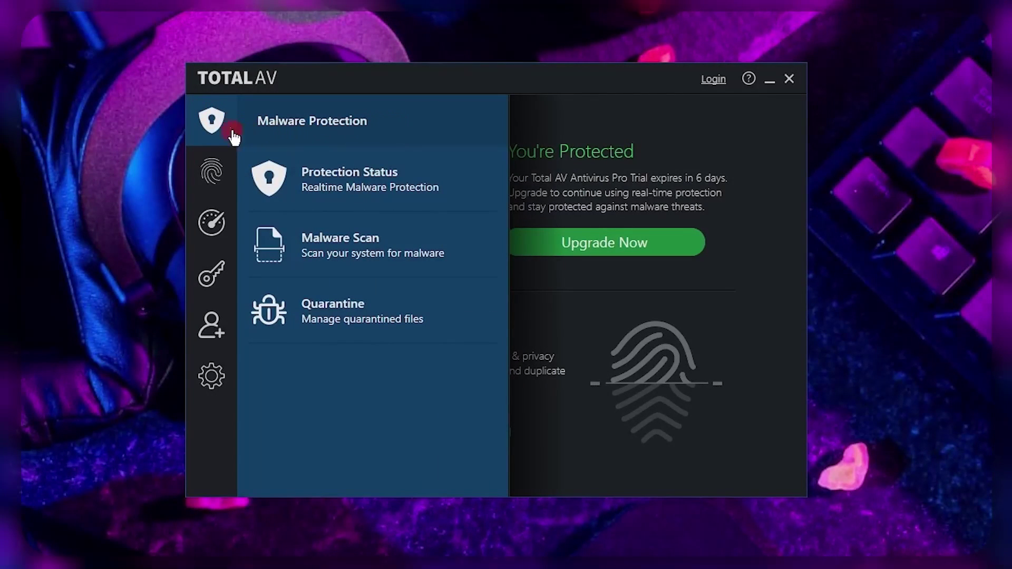
click(214, 161)
click(210, 121)
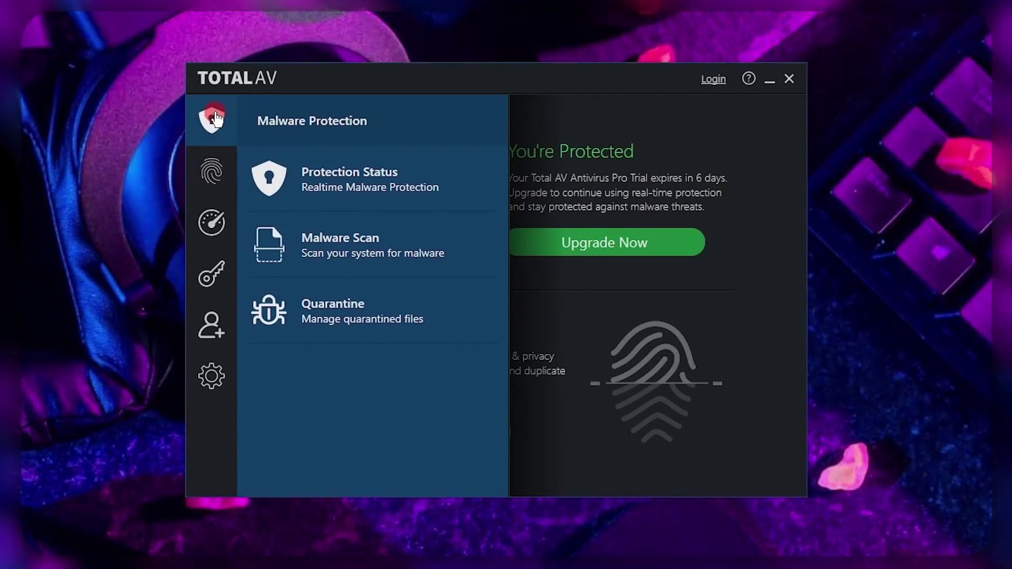